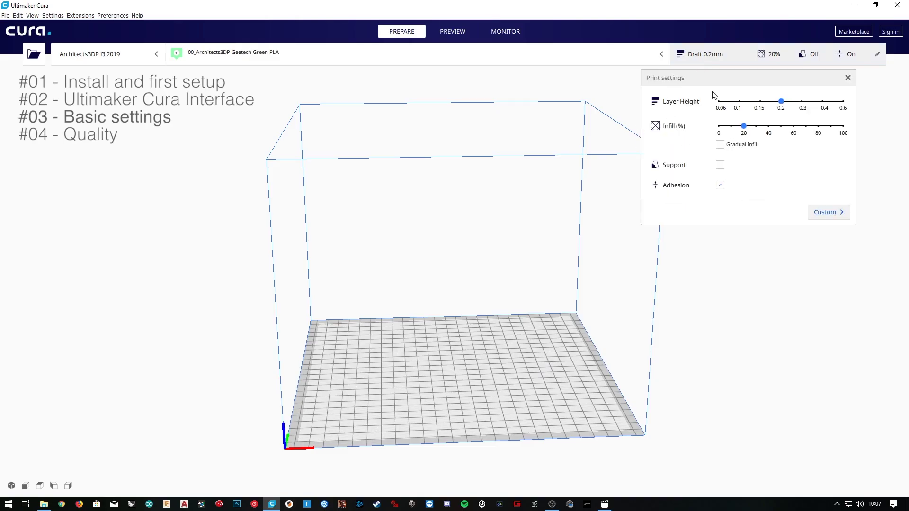
- Uncheck Adhesion, then open the Custom settings list with the Quality group expanded
{"action": "left_click", "coordinate": [719, 185]}
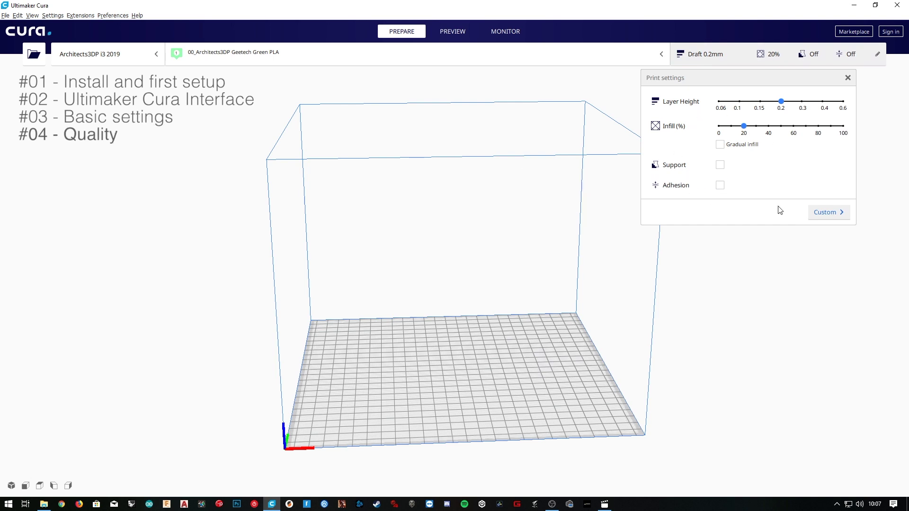
{"action": "left_click", "coordinate": [829, 211]}
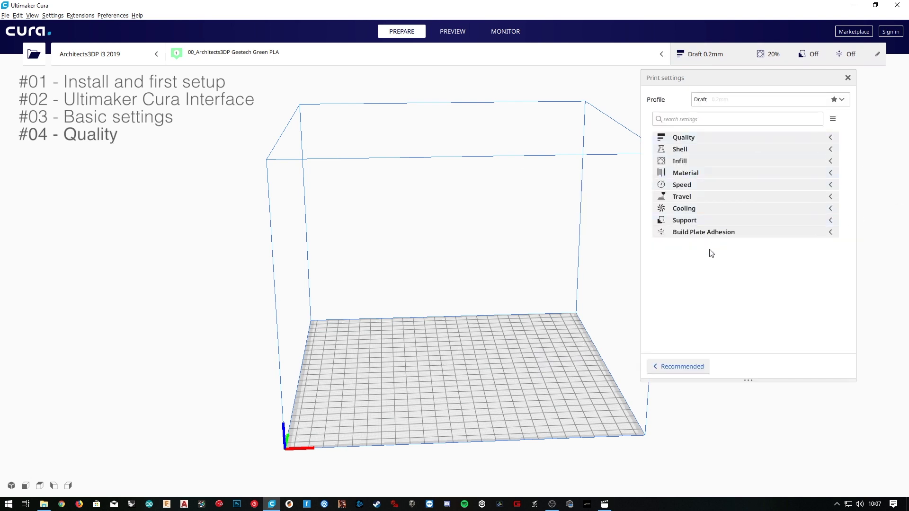
{"action": "left_click", "coordinate": [683, 137]}
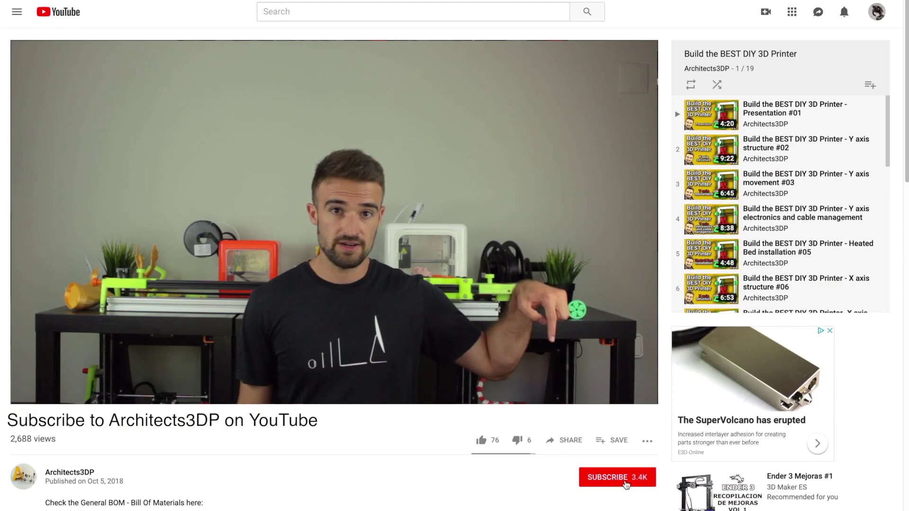
- Subscribe to the YouTube channel and turn on its notification bell
{"action": "left_click", "coordinate": [611, 478]}
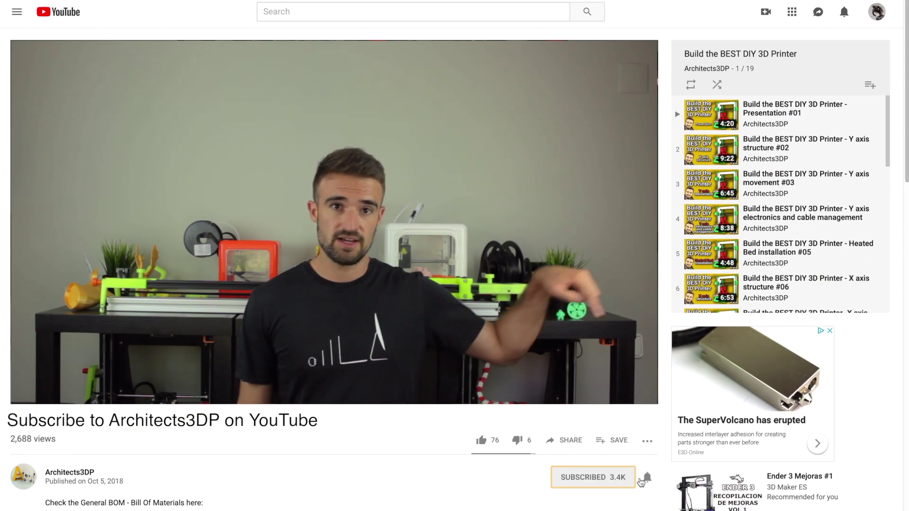
{"action": "left_click", "coordinate": [648, 479]}
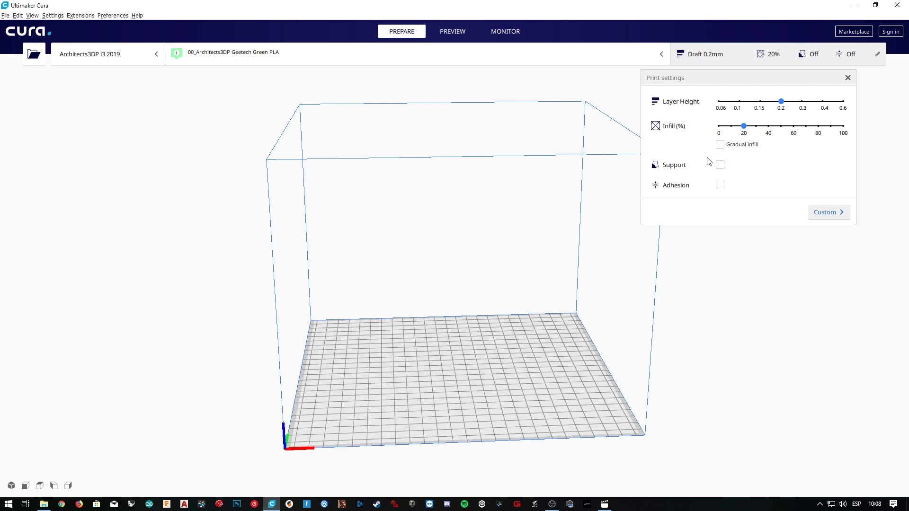
- Expand Quality in Custom settings and open its Setting Visibility preferences, moved aside with categories collapsed
{"action": "left_click", "coordinate": [819, 212]}
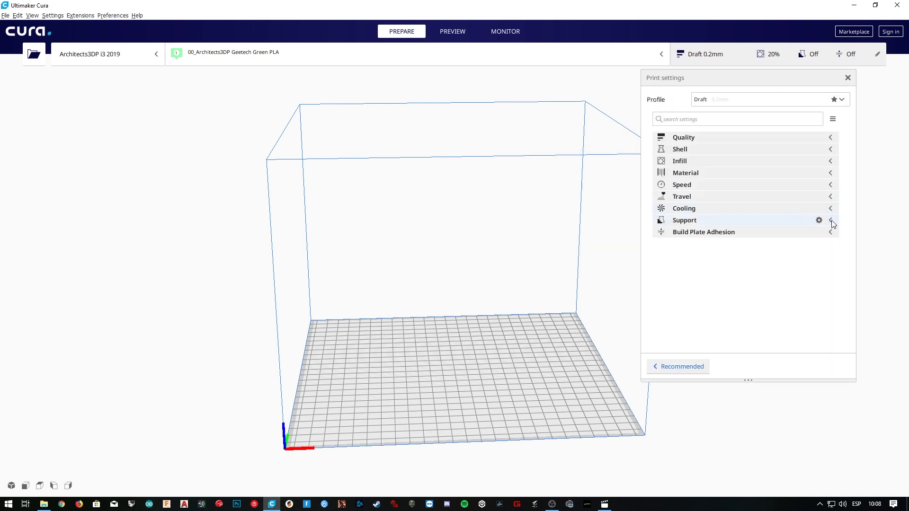
{"action": "left_click", "coordinate": [690, 138]}
{"action": "mouse_move", "coordinate": [690, 152]}
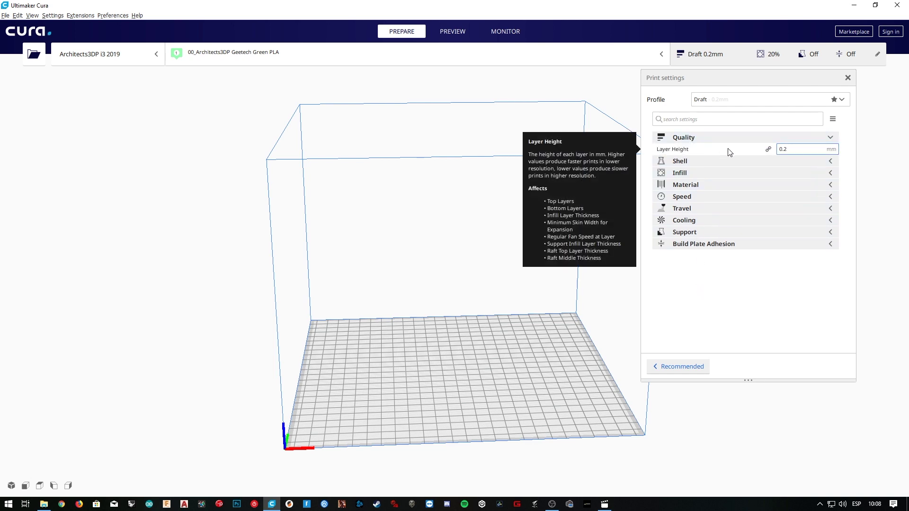
{"action": "left_click", "coordinate": [819, 138]}
{"action": "left_click_drag", "start_coordinate": [564, 121], "coordinate": [355, 90]}
{"action": "left_click", "coordinate": [161, 139]}
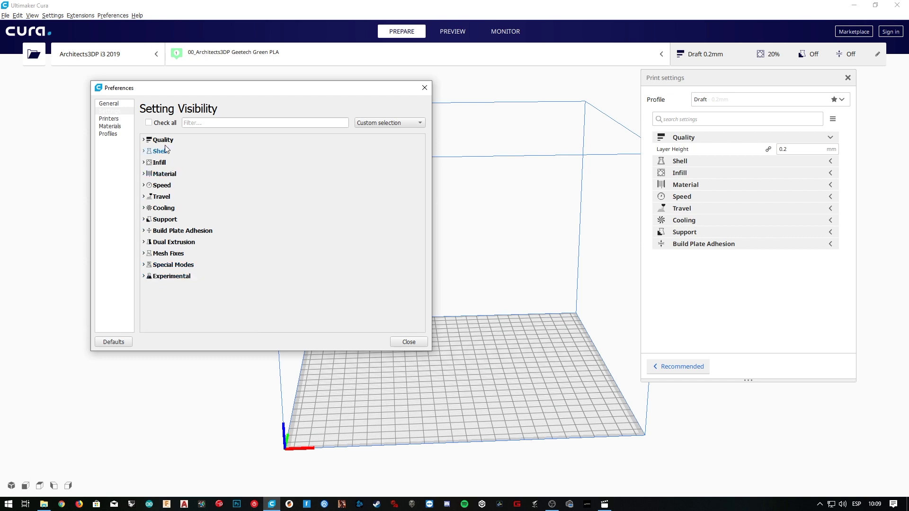
- Make Initial Layer Height (0.3 mm) visible under Quality, close preferences, and select its value
{"action": "left_click_drag", "start_coordinate": [433, 352], "coordinate": [448, 448]}
{"action": "left_click_drag", "start_coordinate": [249, 89], "coordinate": [202, 76]}
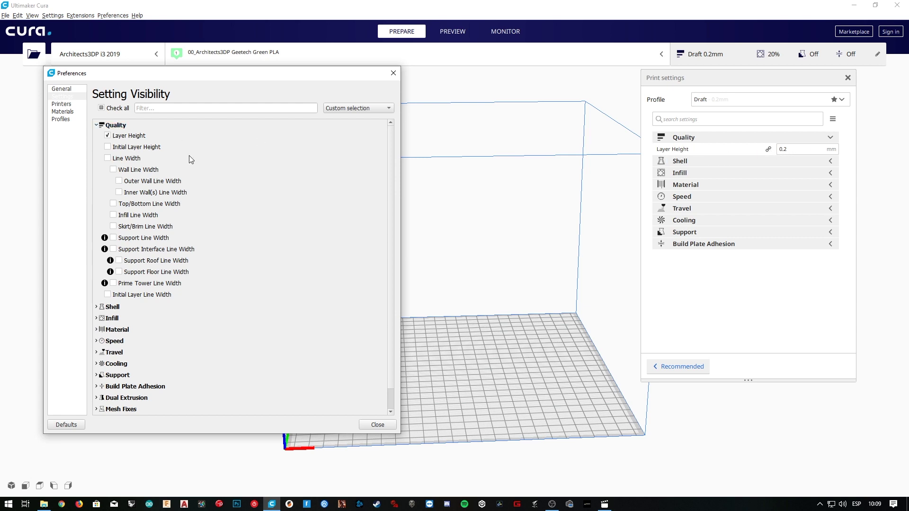
{"action": "left_click", "coordinate": [148, 150]}
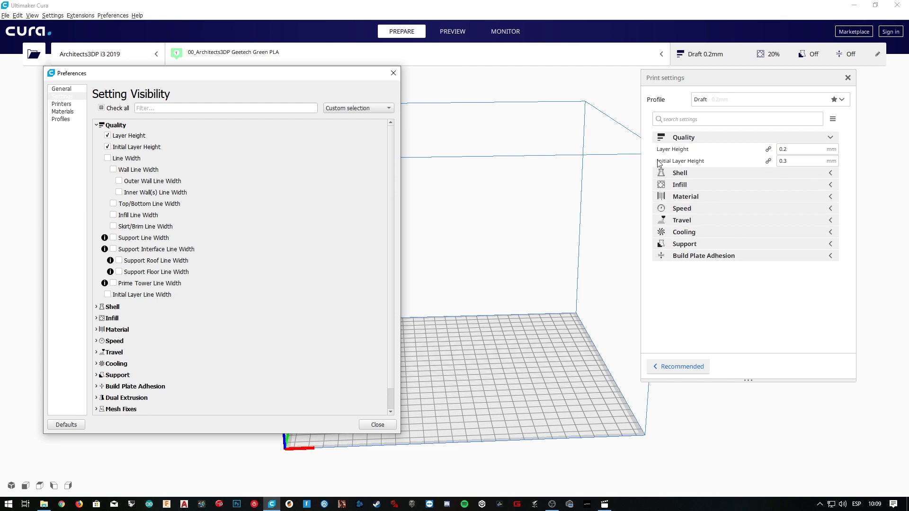
{"action": "left_click", "coordinate": [394, 74]}
{"action": "left_click", "coordinate": [795, 160]}
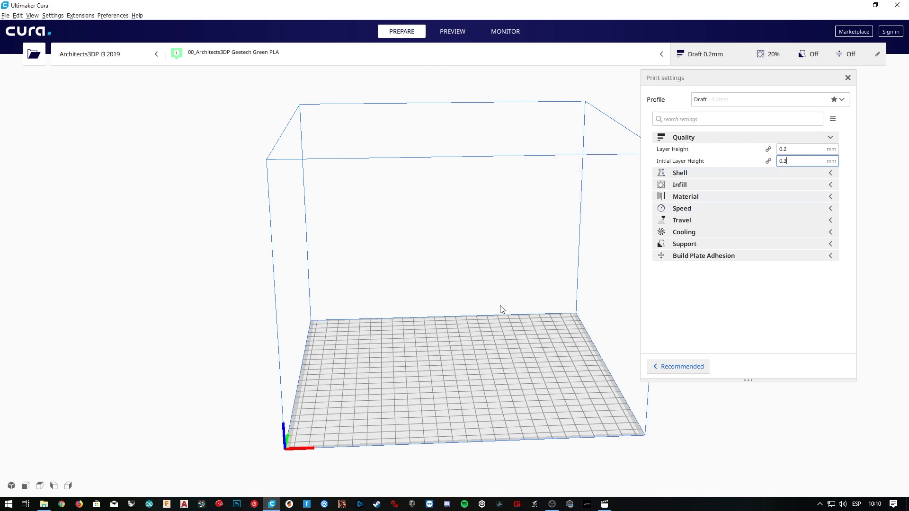
{"action": "mouse_move", "coordinate": [516, 350]}
{"action": "right_mouse_down"}
{"action": "mouse_move", "coordinate": [485, 348]}
{"action": "mouse_move", "coordinate": [521, 351]}
{"action": "right_mouse_up"}
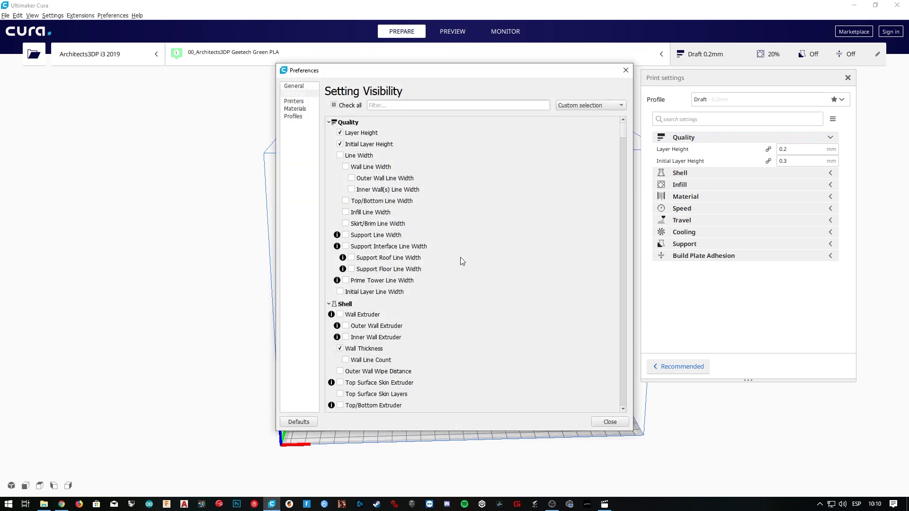
- Tick Line Width (0.4 mm) under Quality in Setting Visibility
{"action": "left_click", "coordinate": [340, 156]}
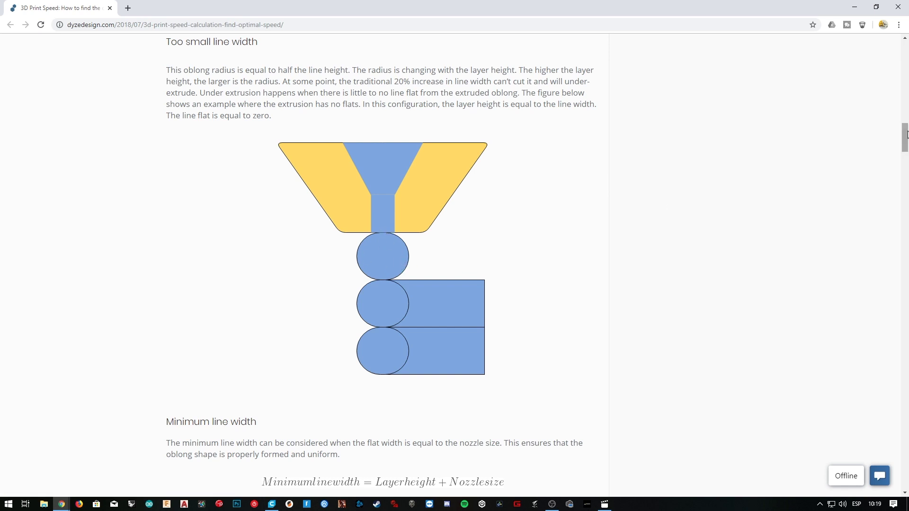
- Enlarge the article's line-width figure, scroll to the next diagram, and return to Cura
{"action": "left_click", "coordinate": [391, 239]}
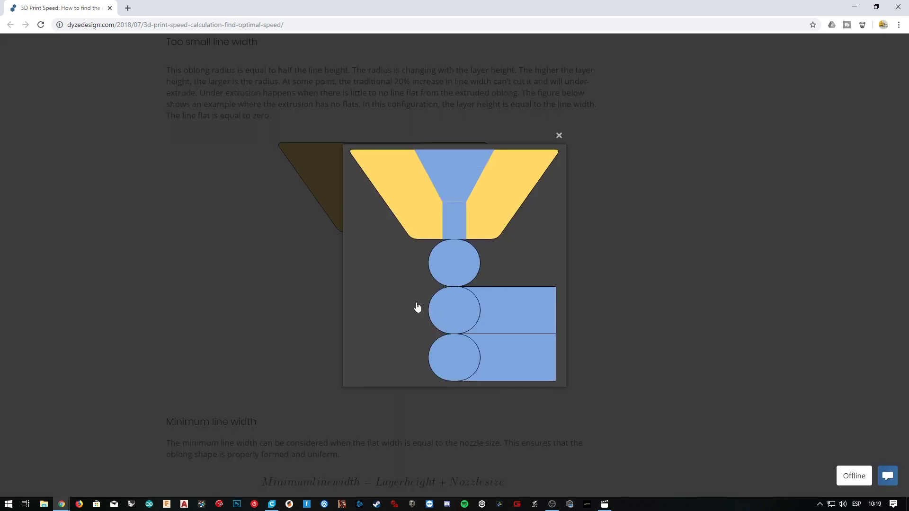
{"action": "scroll", "coordinate": [456, 262], "scroll_direction": "down", "scroll_amount": 5}
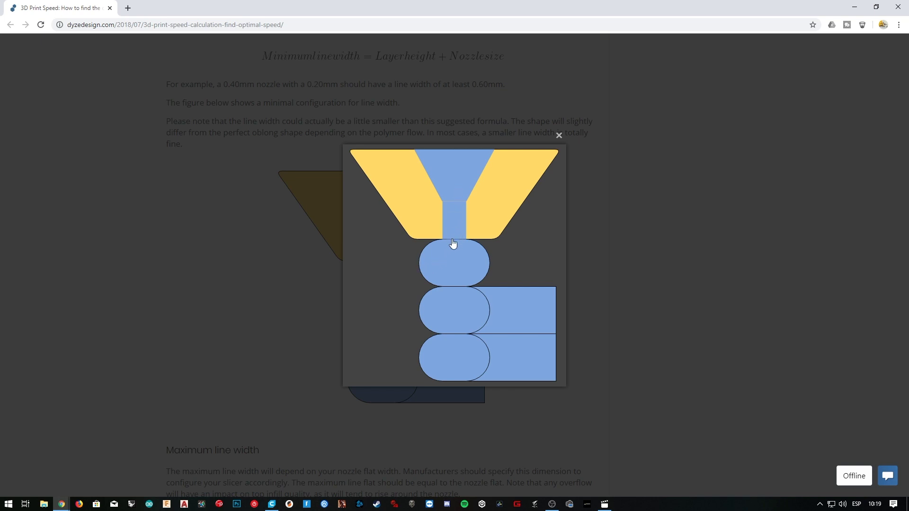
{"action": "key", "text": "alt+Tab"}
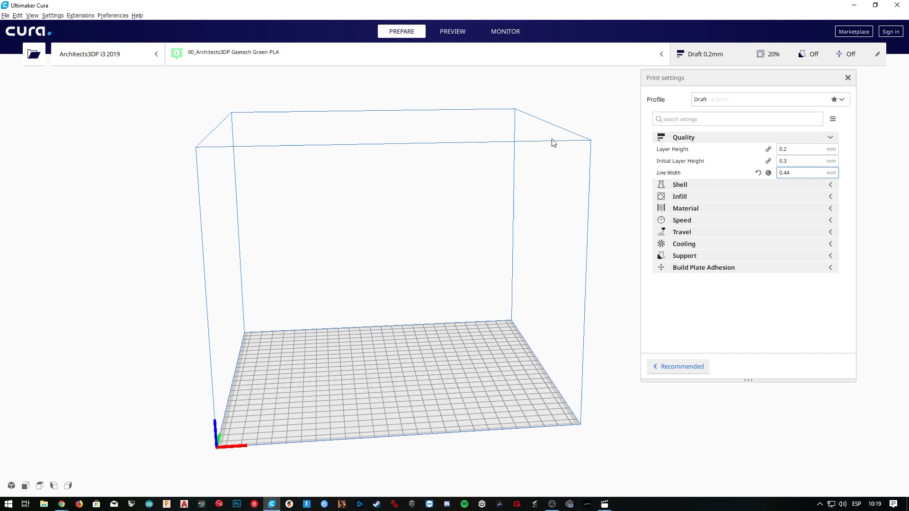
- Reopen Setting Visibility for Quality, move it left, and make Infill Line Width (0.44 mm) visible
{"action": "left_click", "coordinate": [821, 138]}
{"action": "left_click_drag", "start_coordinate": [443, 70], "coordinate": [349, 79]}
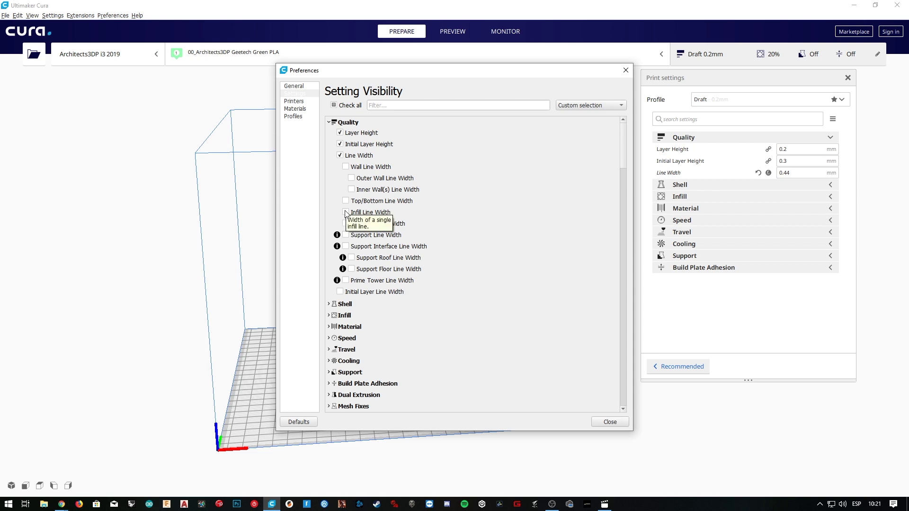
{"action": "left_click", "coordinate": [345, 212]}
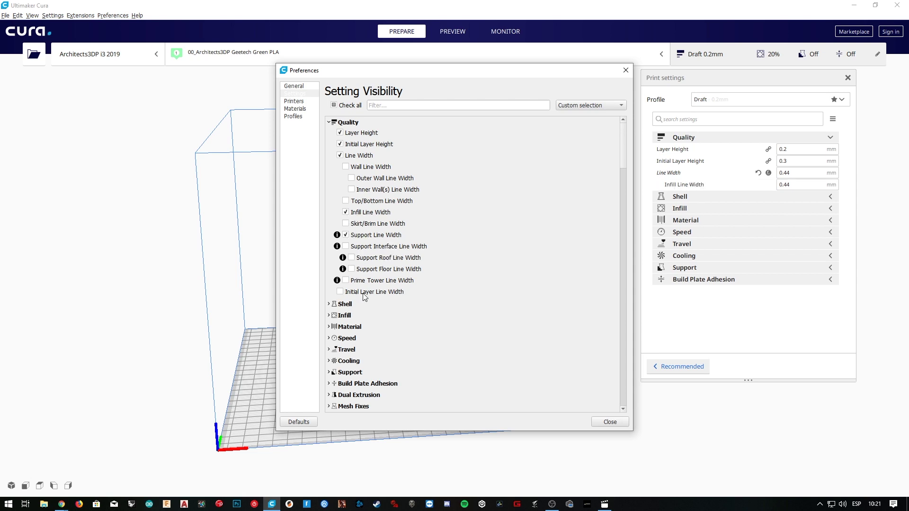
- Show Initial Layer Line Width, enable Generate Support, and load the mickey-mouse model onto the plate
{"action": "left_click", "coordinate": [340, 292]}
{"action": "key", "text": "Escape"}
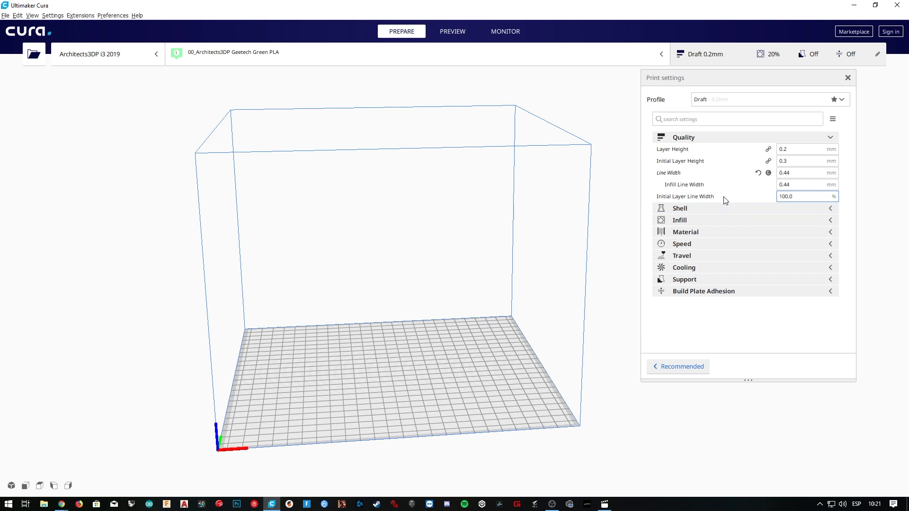
{"action": "left_click", "coordinate": [686, 279]}
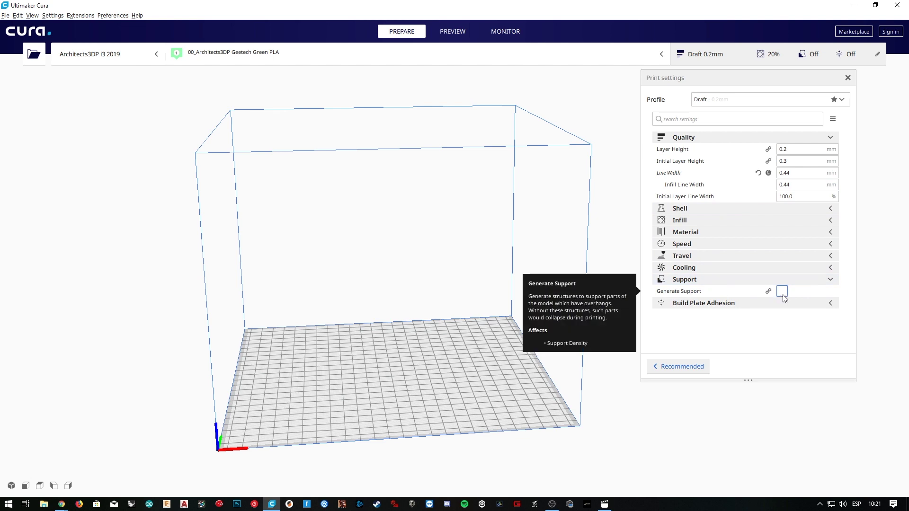
{"action": "left_click", "coordinate": [782, 292]}
{"action": "left_click", "coordinate": [752, 292]}
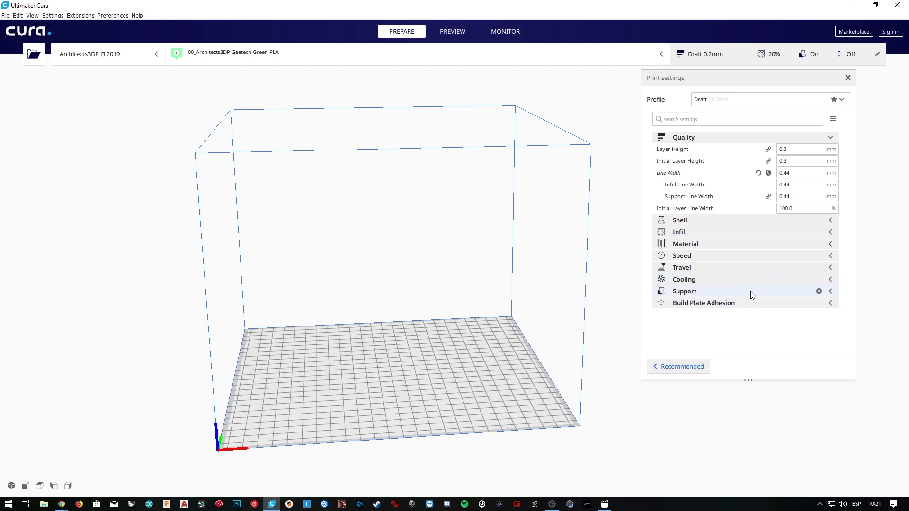
{"action": "left_click_drag", "start_coordinate": [303, 341], "coordinate": [351, 299]}
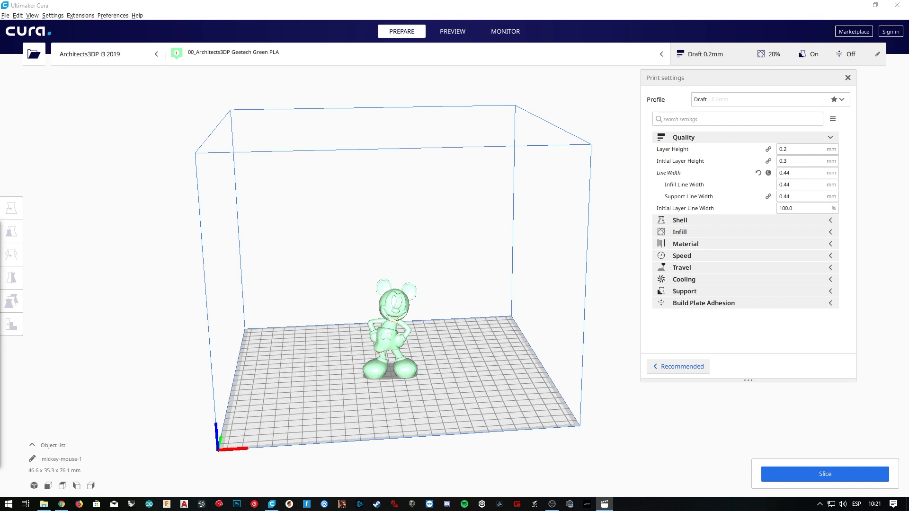
{"action": "right_click_drag", "start_coordinate": [384, 397], "coordinate": [418, 414]}
{"action": "left_click", "coordinate": [402, 357]}
{"action": "scroll", "coordinate": [497, 274], "scroll_direction": "up", "scroll_amount": 3}
{"action": "scroll", "coordinate": [572, 345], "scroll_direction": "up", "scroll_amount": 5}
{"action": "right_click_drag", "start_coordinate": [571, 346], "coordinate": [489, 179]}
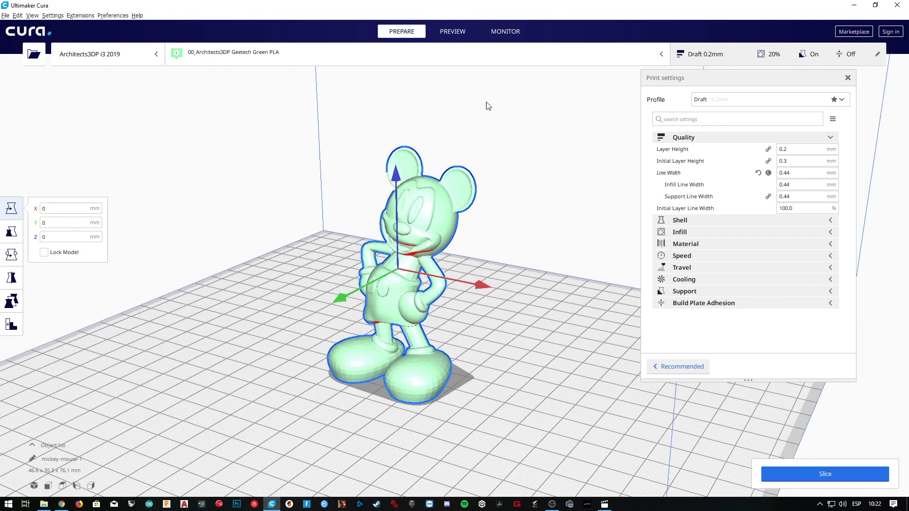
{"action": "right_click_drag", "start_coordinate": [295, 349], "coordinate": [330, 363]}
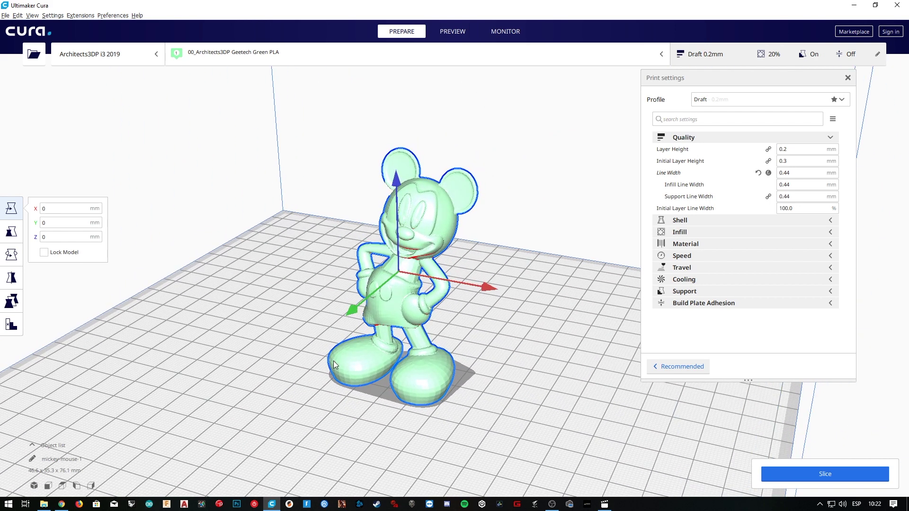
{"action": "left_click", "coordinate": [280, 331]}
{"action": "right_click_drag", "start_coordinate": [387, 357], "coordinate": [458, 331]}
{"action": "scroll", "coordinate": [408, 383], "scroll_direction": "up", "scroll_amount": 4}
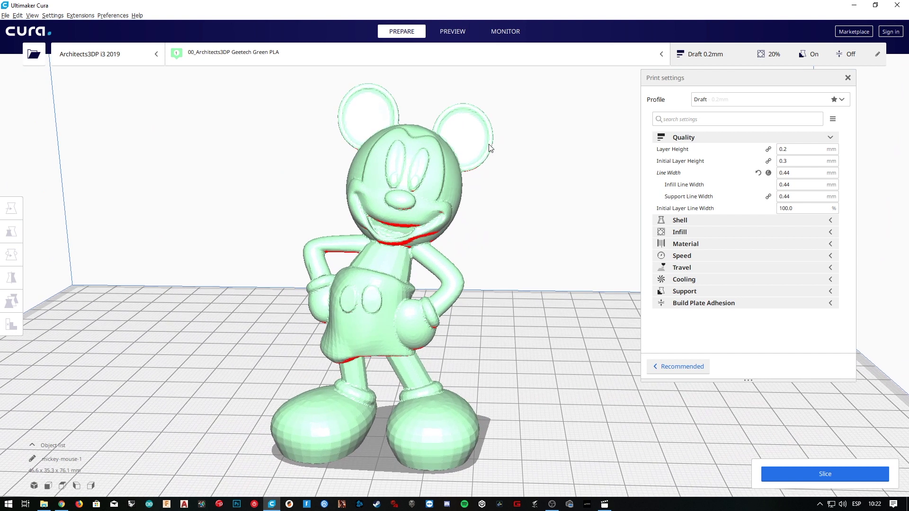
- Slice the mickey-mouse model in Preview (1 h 7 min, 15 g) and select Support Line Width
{"action": "left_click", "coordinate": [453, 33]}
{"action": "left_click", "coordinate": [791, 473]}
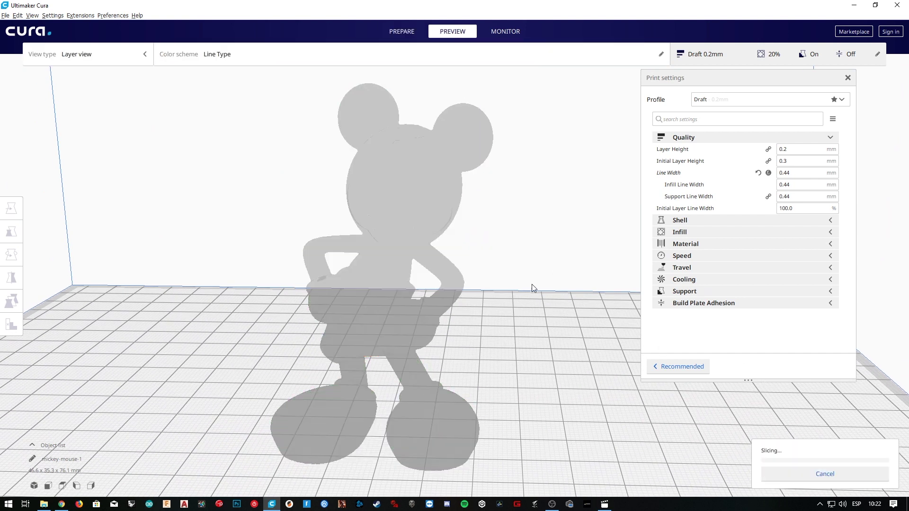
{"action": "double_click", "coordinate": [797, 196]}
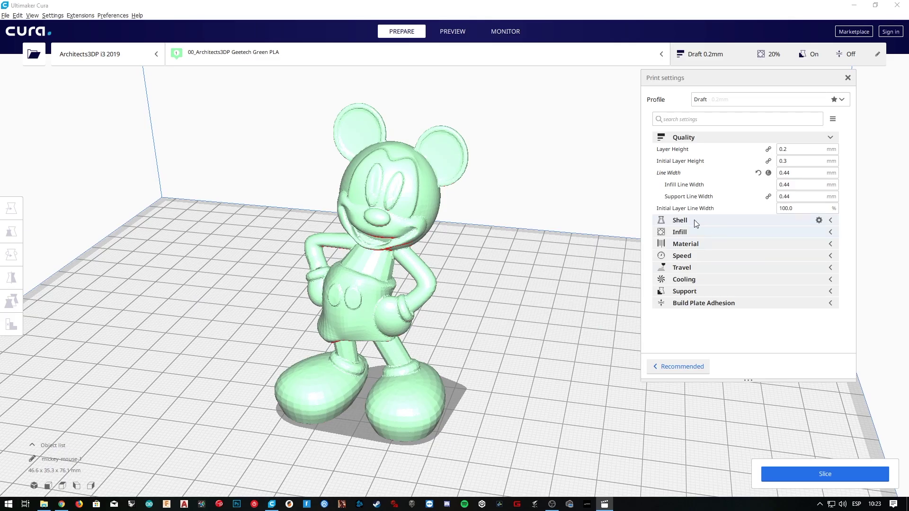
- Rotate the view slightly and start changing the Quality Line Width to 0.42 mm
{"action": "right_click_drag", "start_coordinate": [494, 265], "coordinate": [465, 263]}
{"action": "left_click", "coordinate": [794, 172]}
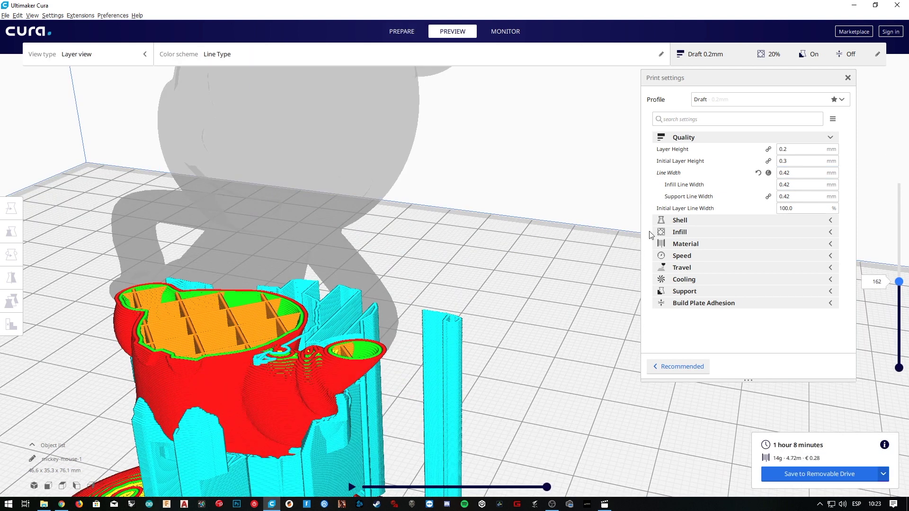
- Change Infill Line Width and Support Line Width from 0.42 to 0.44 mm
{"action": "left_click", "coordinate": [801, 183]}
{"action": "key", "text": "BackSpace"}
{"action": "type", "text": "4"}
{"action": "left_click", "coordinate": [799, 198]}
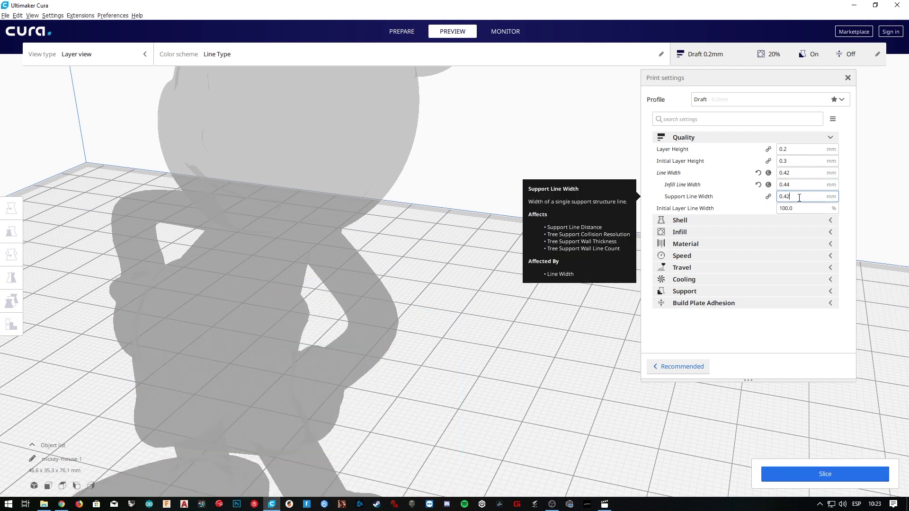
{"action": "key", "text": "BackSpace"}
{"action": "type", "text": "4"}
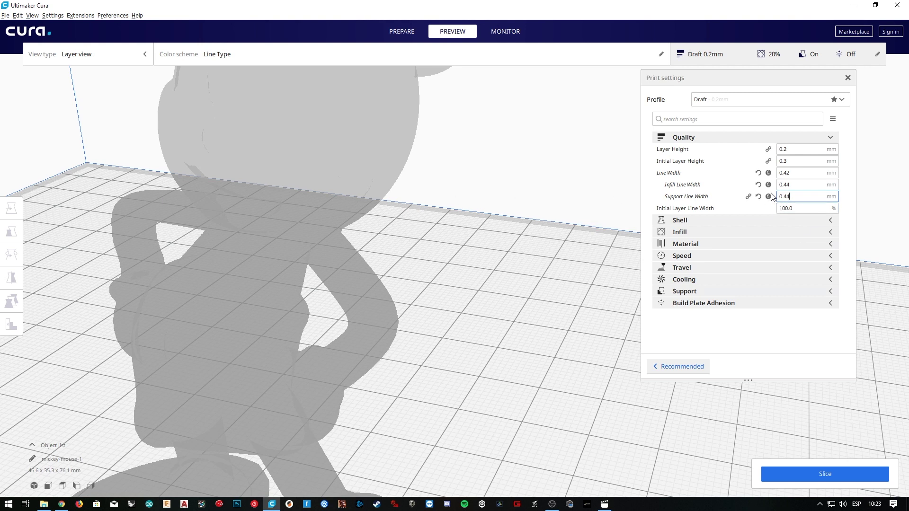
- Re-slice (about 1 hour 7 minutes) and zoom in on the first layer's toolpaths
{"action": "left_click", "coordinate": [799, 474]}
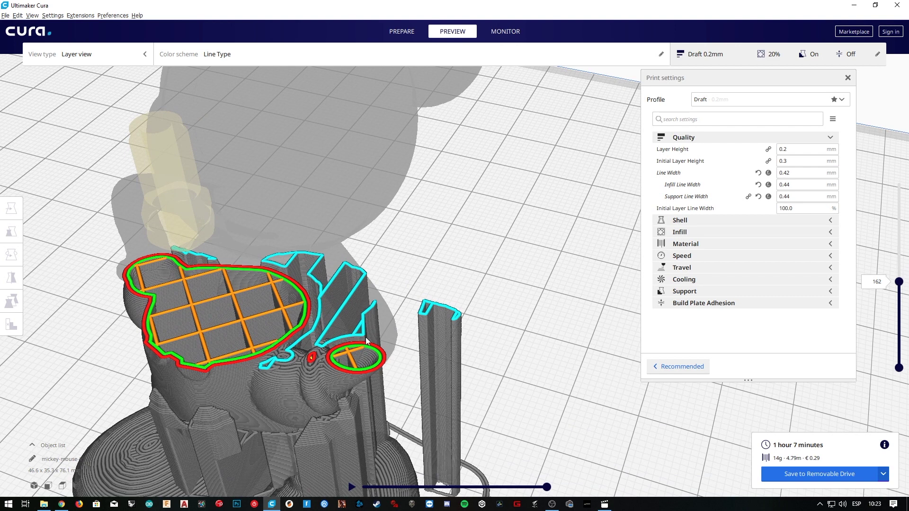
{"action": "middle_click_drag", "start_coordinate": [365, 337], "coordinate": [414, 300]}
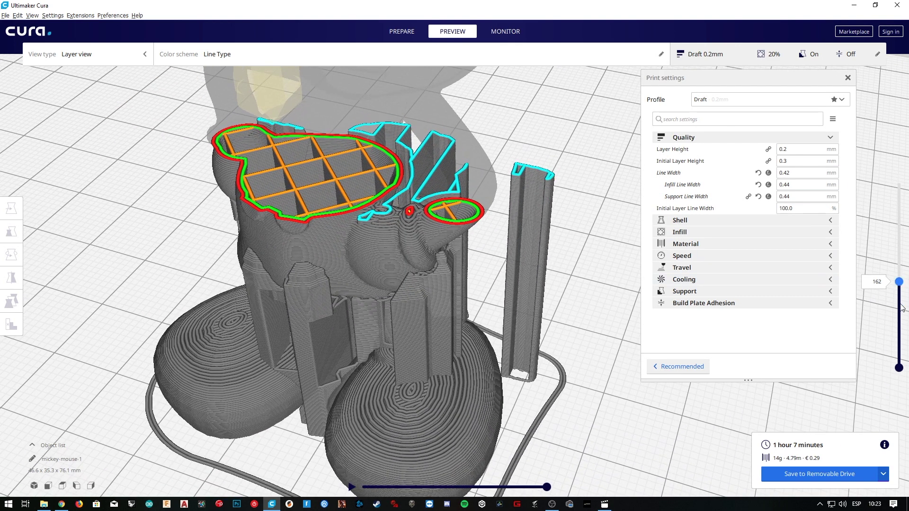
{"action": "left_click_drag", "start_coordinate": [901, 307], "coordinate": [900, 393]}
{"action": "mouse_move", "coordinate": [407, 344]}
{"action": "right_mouse_down"}
{"action": "mouse_move", "coordinate": [418, 316]}
{"action": "mouse_move", "coordinate": [439, 315]}
{"action": "mouse_move", "coordinate": [465, 293]}
{"action": "mouse_move", "coordinate": [428, 305]}
{"action": "mouse_move", "coordinate": [402, 265]}
{"action": "mouse_move", "coordinate": [357, 291]}
{"action": "mouse_move", "coordinate": [405, 331]}
{"action": "right_mouse_up"}
{"action": "scroll", "coordinate": [453, 353], "scroll_direction": "up", "scroll_amount": 5}
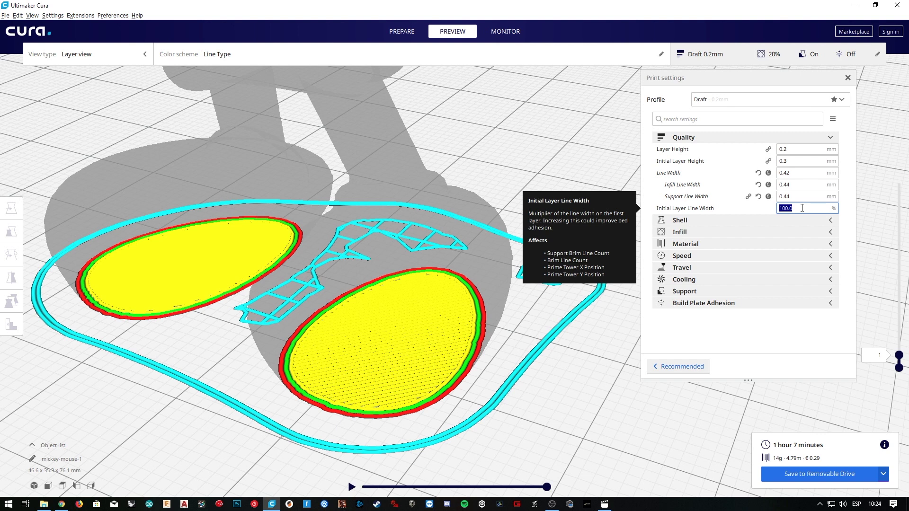
- Set Initial Layer Line Width to 105%, re-slice, and show all 379 layers
{"action": "type", "text": "105"}
{"action": "left_click", "coordinate": [807, 161]}
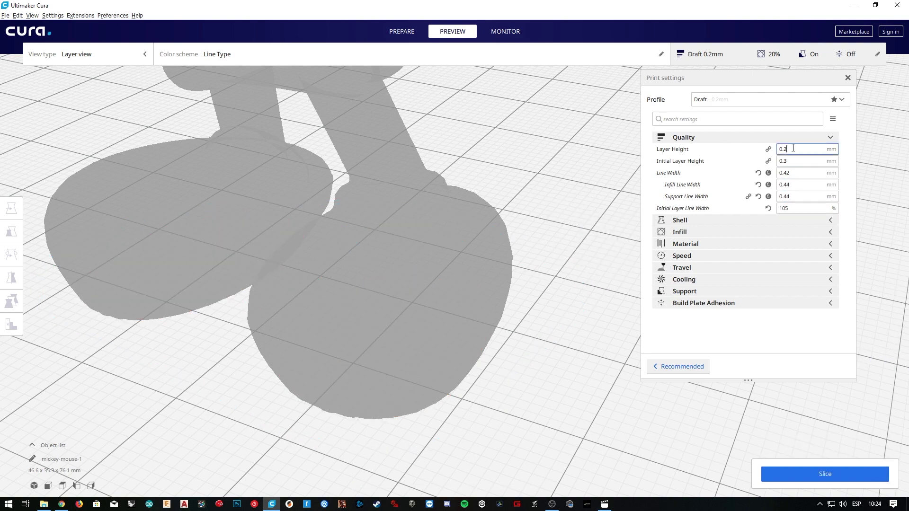
{"action": "scroll", "coordinate": [550, 409], "scroll_direction": "down", "scroll_amount": 5}
{"action": "right_click_drag", "start_coordinate": [385, 291], "coordinate": [366, 285]}
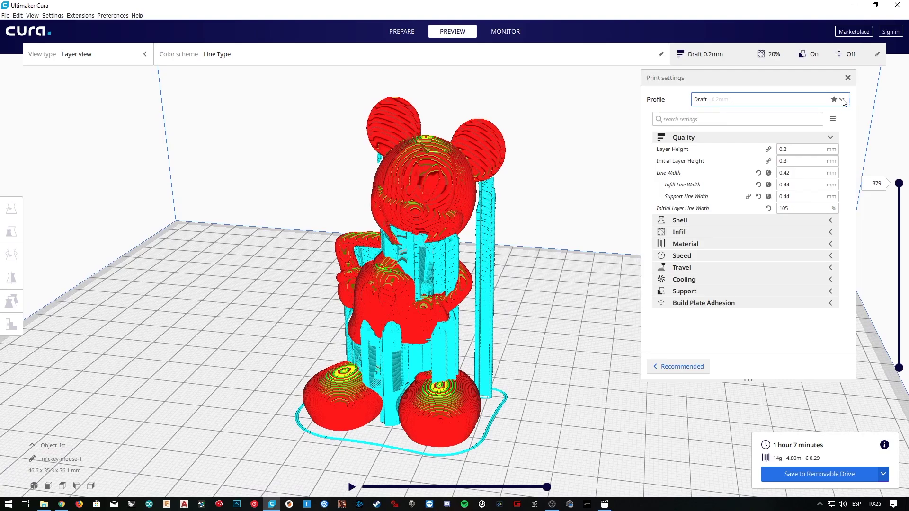
{"action": "left_click", "coordinate": [842, 100]}
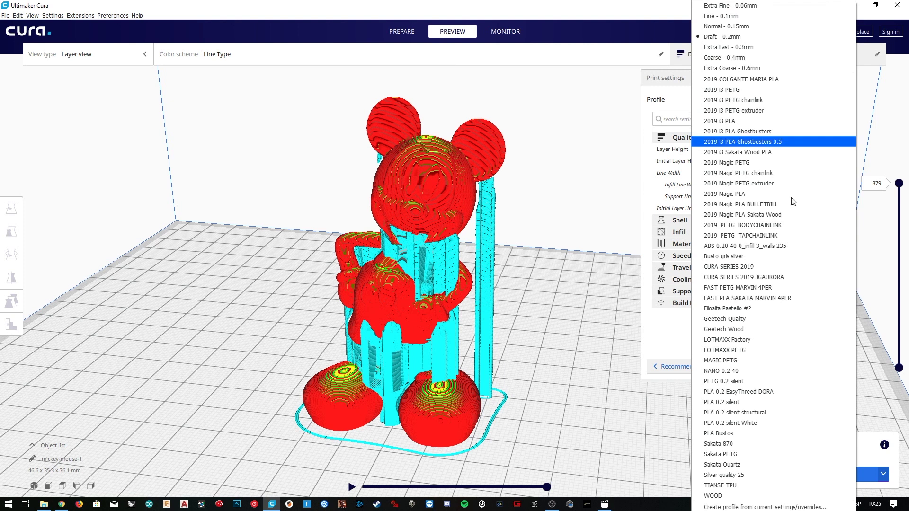
- Create a profile from current settings/overrides named 'Architects3DP i3 2019'
{"action": "scroll", "coordinate": [733, 444], "scroll_direction": "down", "scroll_amount": 1}
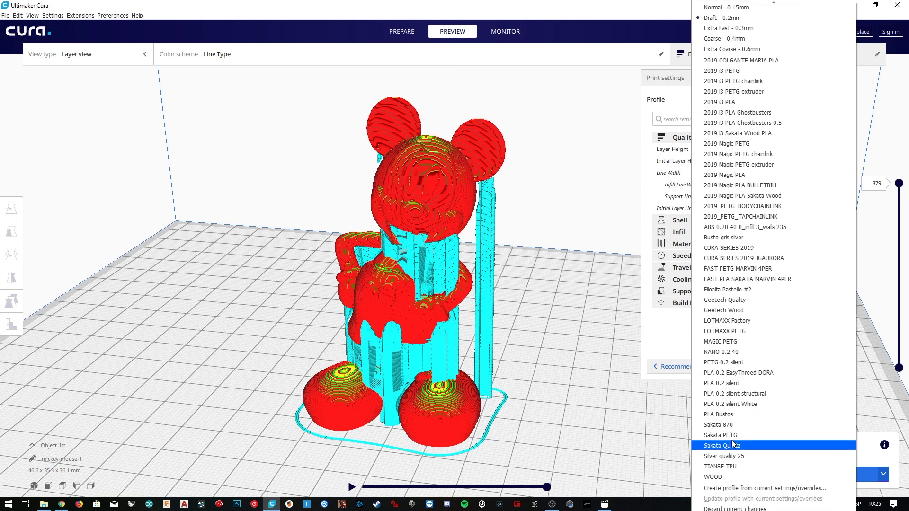
{"action": "left_click", "coordinate": [733, 488]}
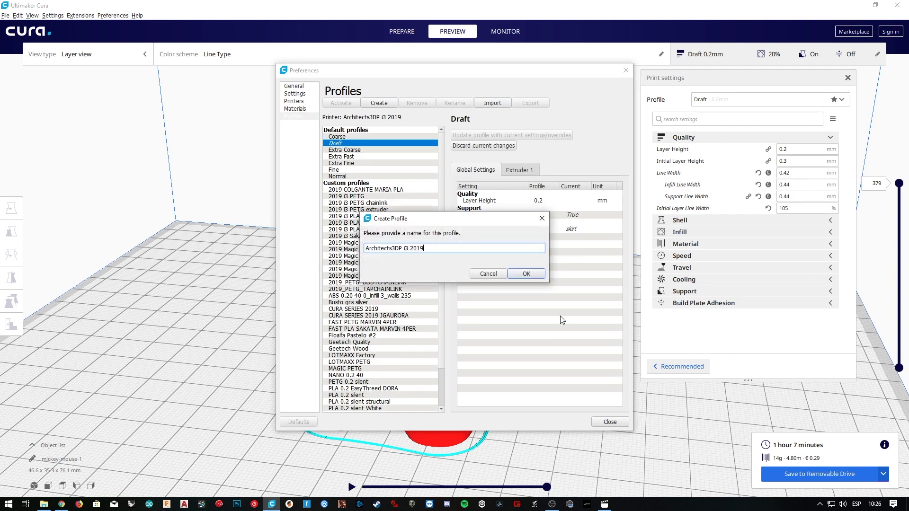
{"action": "left_click", "coordinate": [525, 274]}
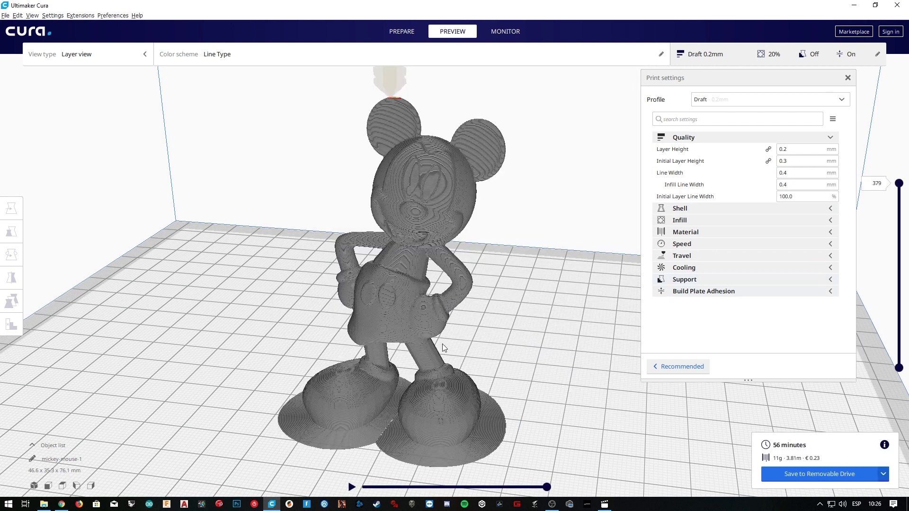